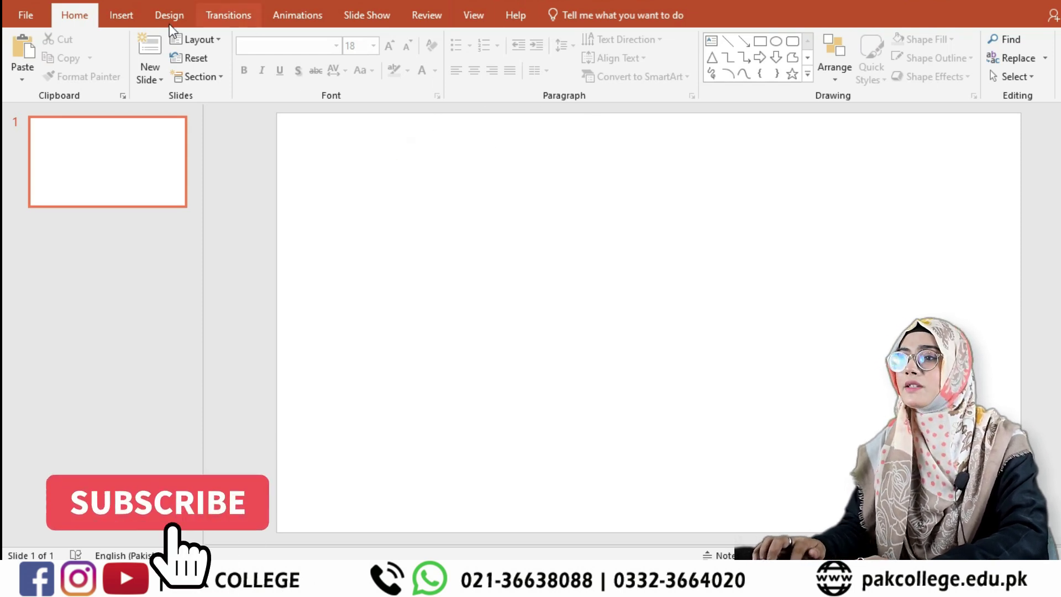
Step: Draw a wide text box on the blank slide and type FIRE in it
left_click(708, 44)
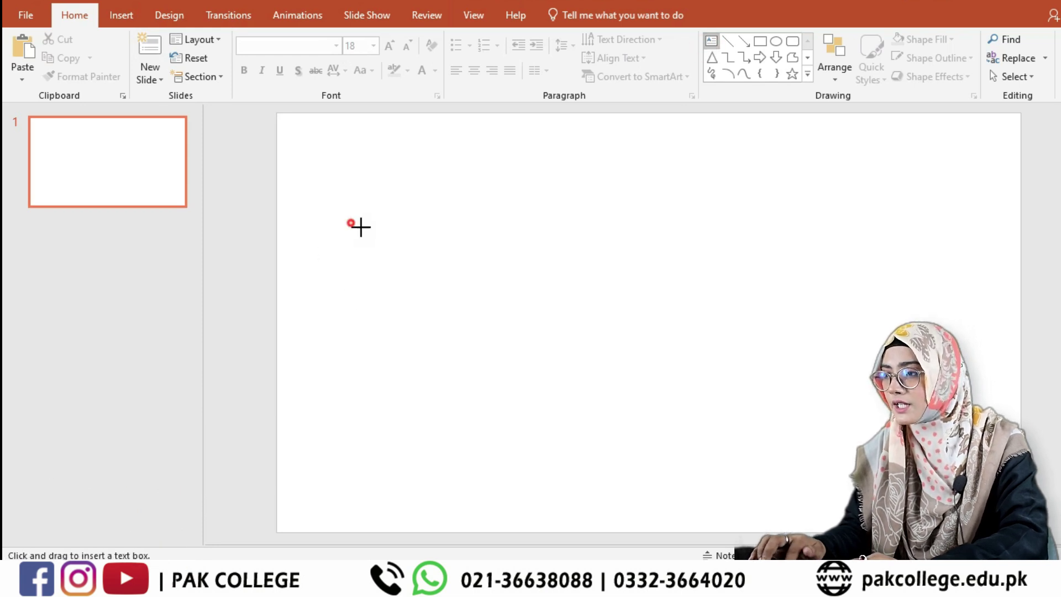
left_click_drag(349, 222, 919, 385)
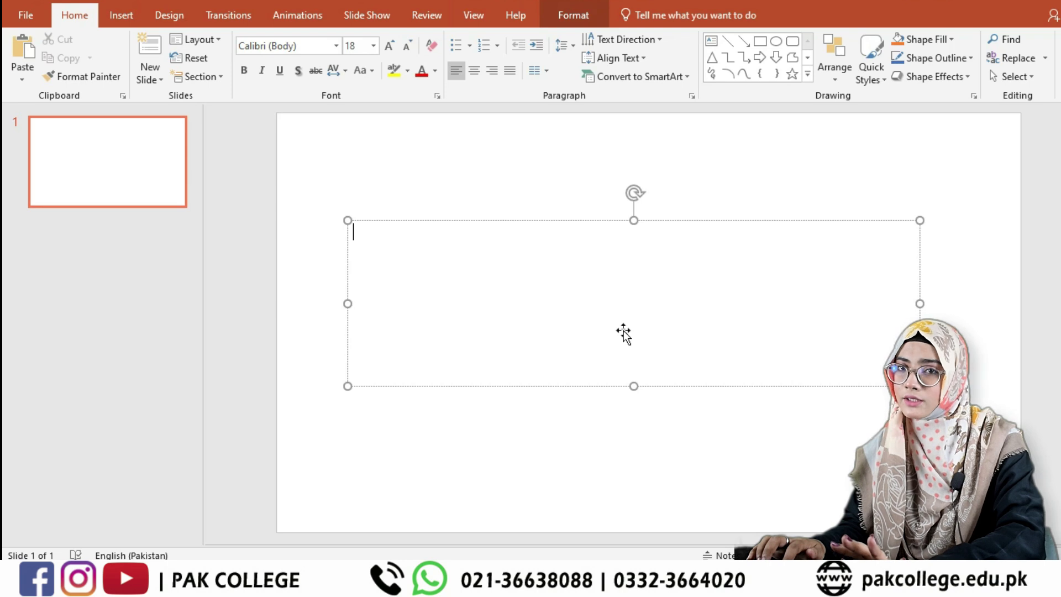
type("F")
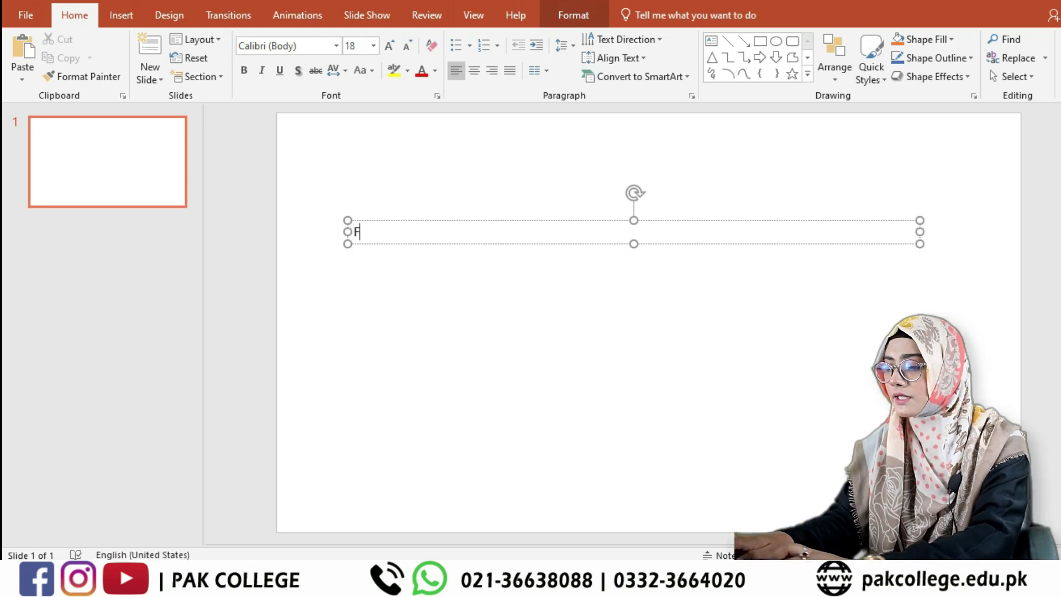
type("IRE")
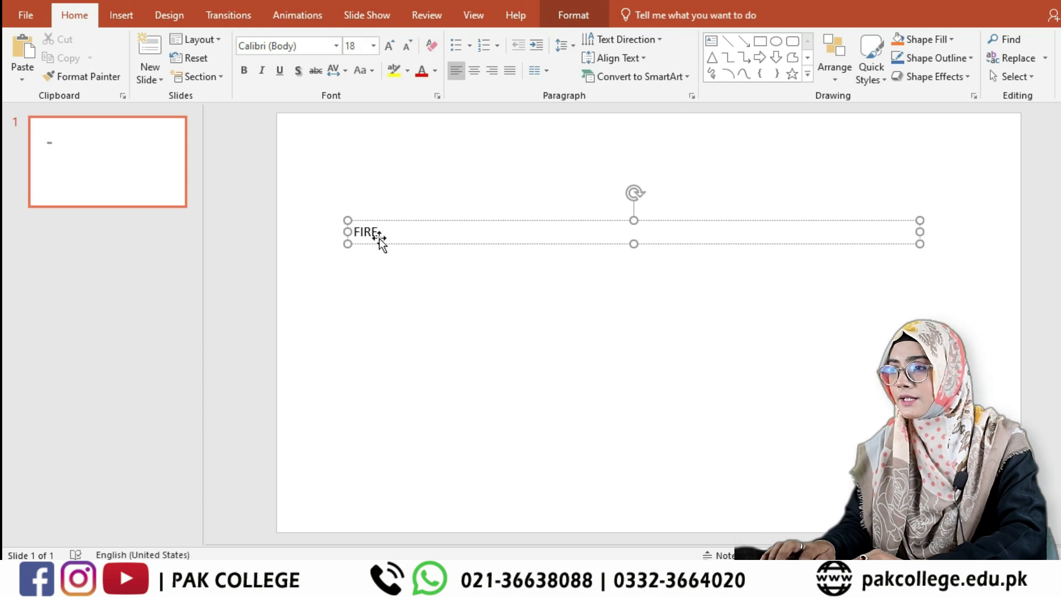
Step: Enlarge the word FIRE to 287 pt and centre it in its box
left_click_drag(379, 231, 354, 232)
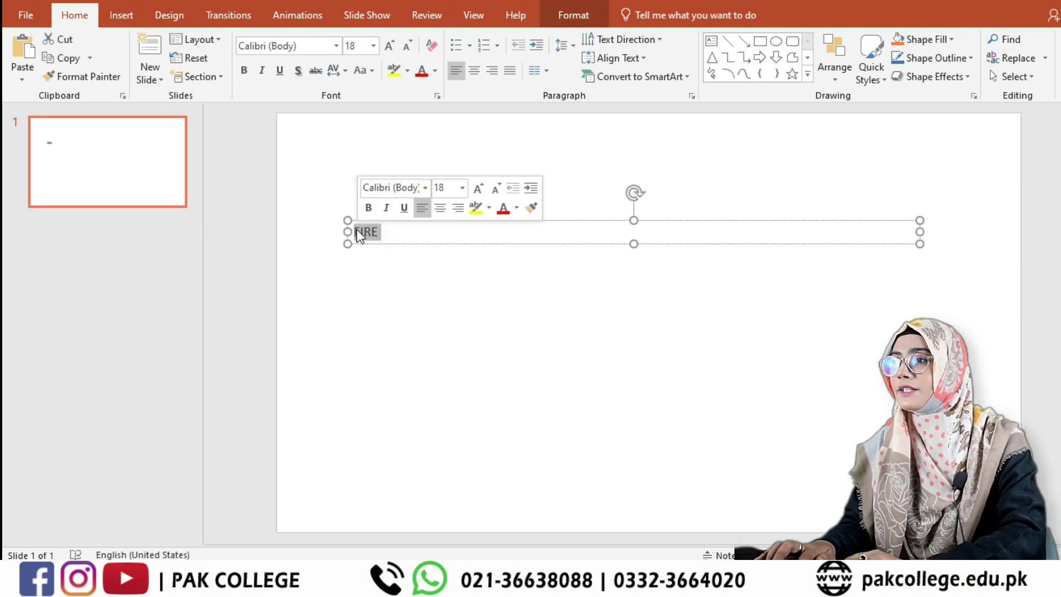
left_click(389, 50)
left_click(389, 50)
left_click(389, 50)
left_click(389, 50)
left_click(389, 50)
left_click(389, 50)
left_click(389, 49)
left_click(389, 50)
left_click(390, 50)
left_click(389, 50)
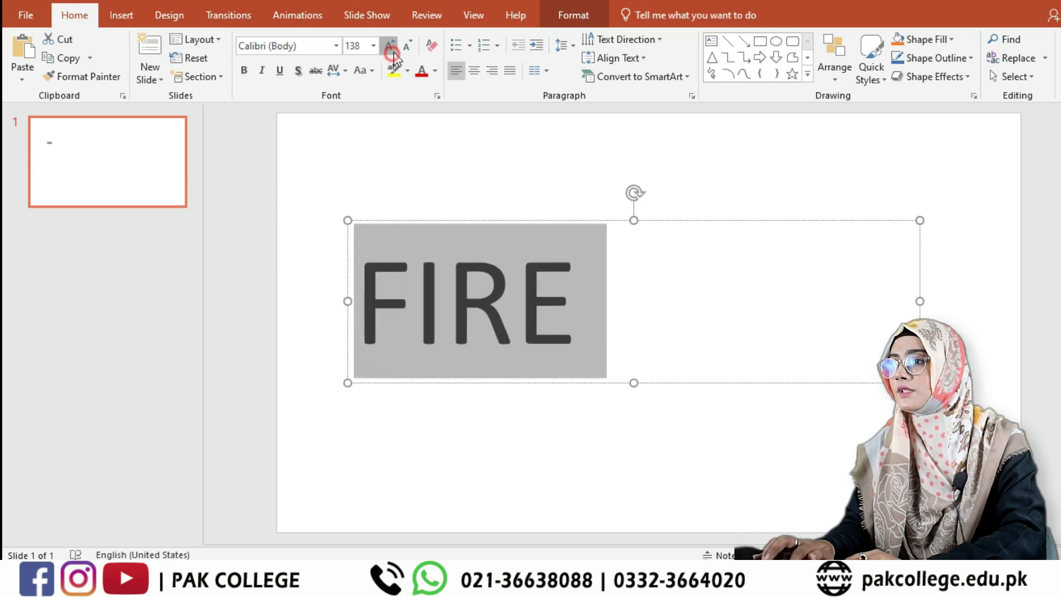
left_click(389, 50)
left_click(390, 50)
left_click(472, 71)
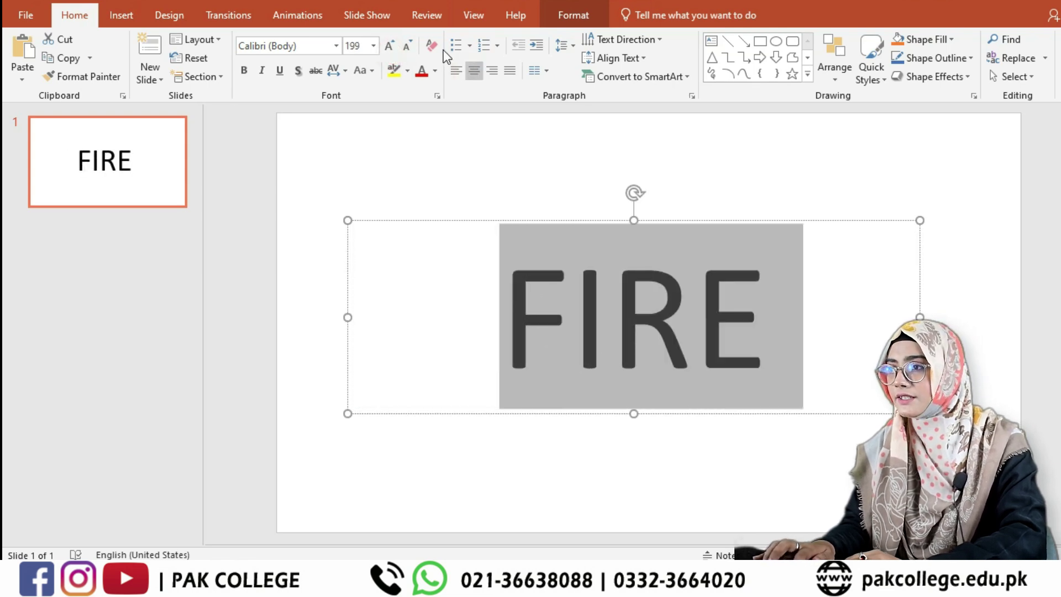
left_click(389, 46)
left_click(390, 47)
left_click(337, 46)
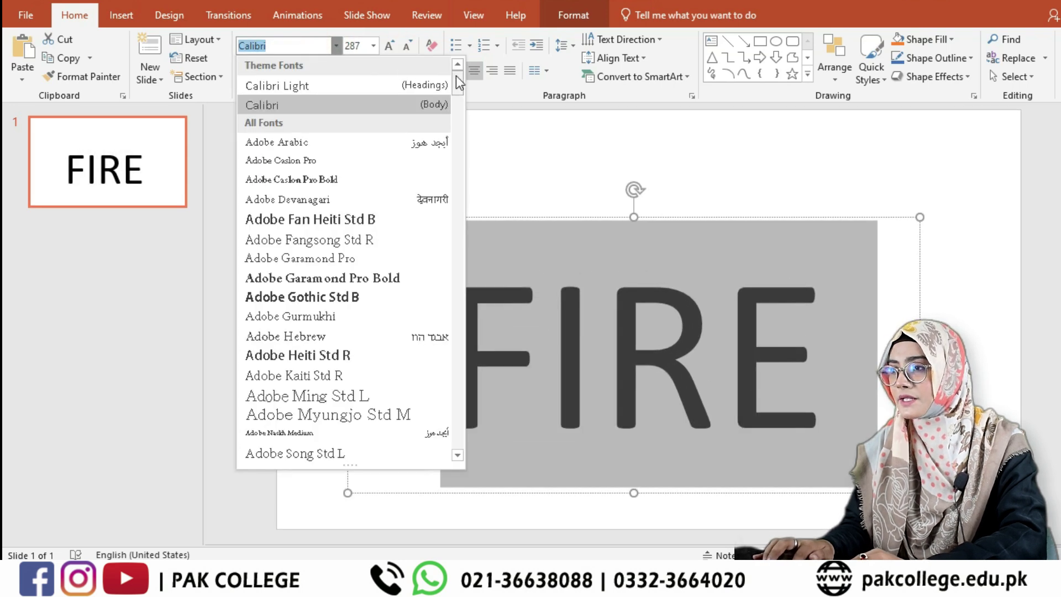
Step: Set FIRE in Arial Black and move its text box slightly higher
left_click_drag(458, 83, 457, 102)
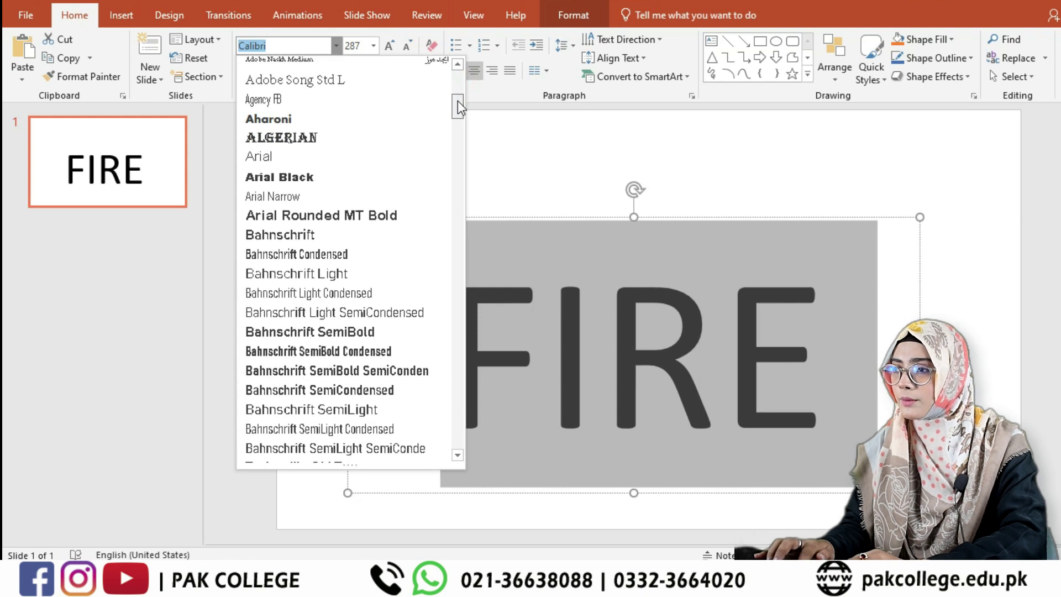
left_click(270, 180)
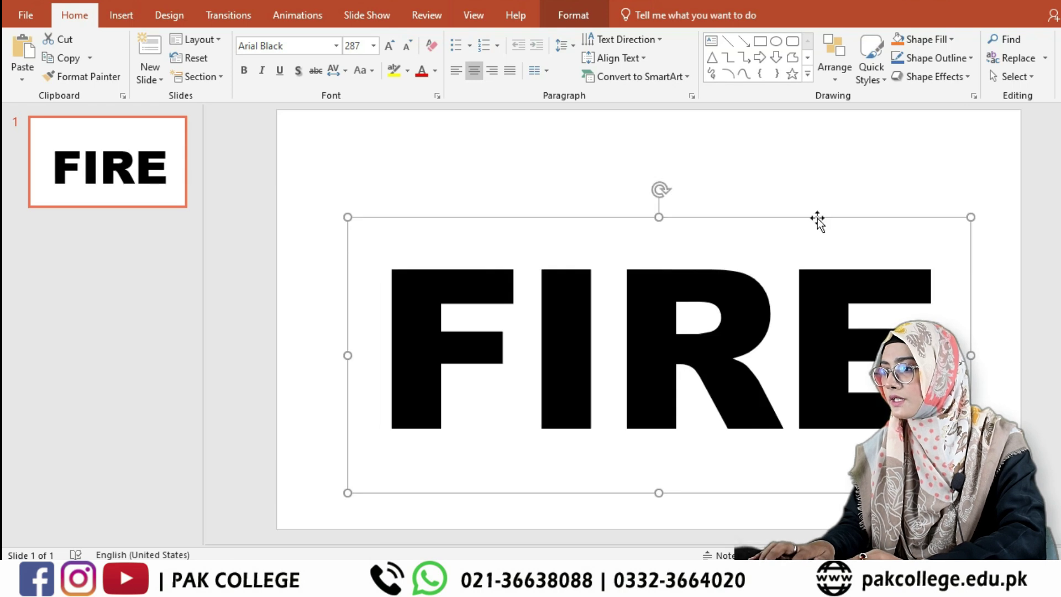
left_click_drag(817, 220, 815, 200)
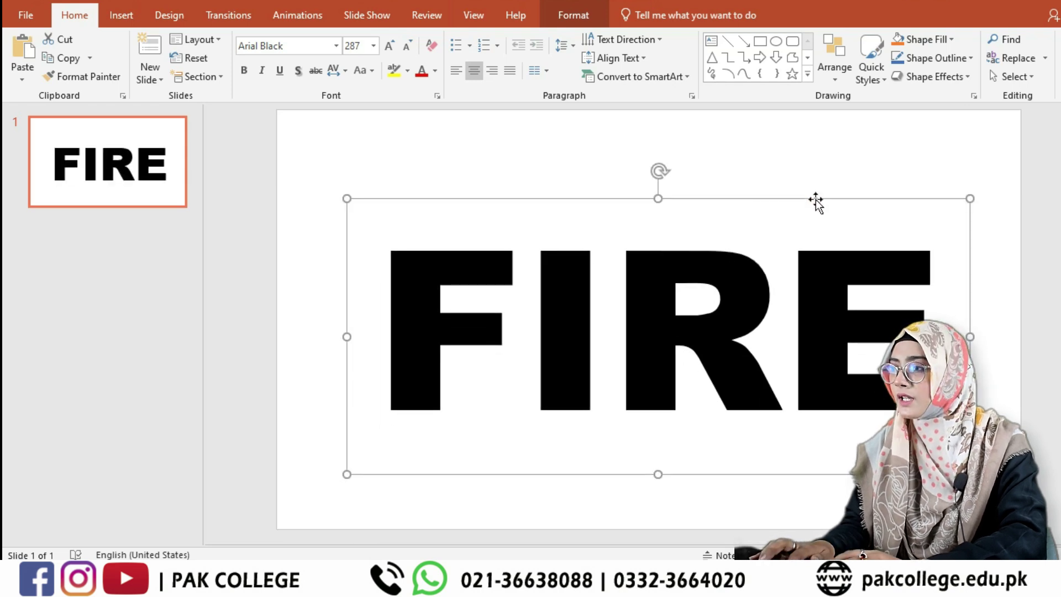
mouse_move(811, 203)
left_mouse_down()
mouse_move(740, 195)
mouse_move(736, 174)
left_mouse_up()
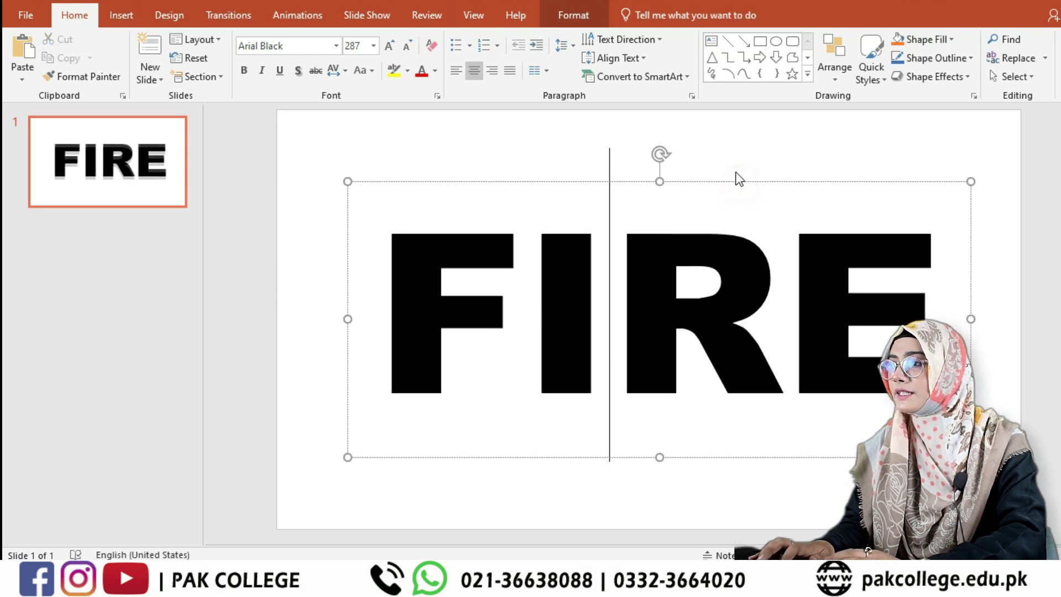
left_click(735, 172)
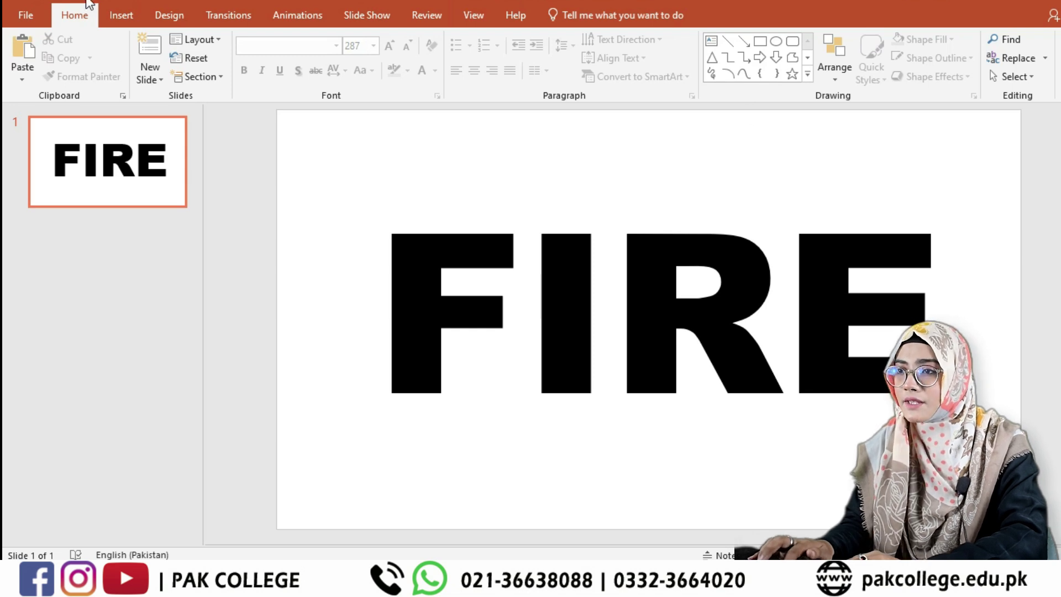
Step: Draw a rectangle from the slide's top-left to bottom-right corner, covering FIRE
left_click(121, 15)
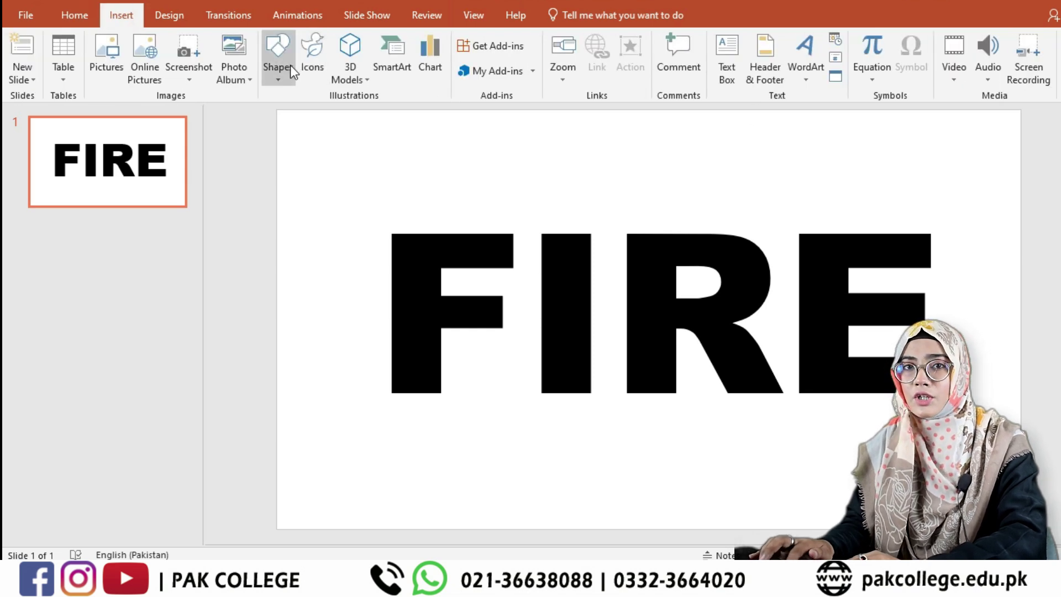
left_click(290, 68)
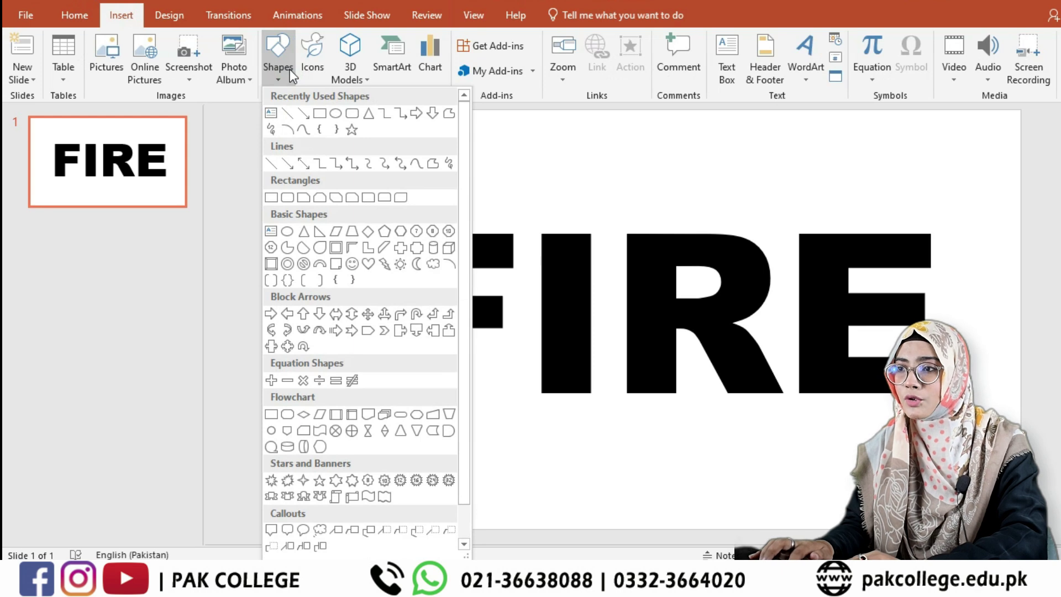
left_click(325, 110)
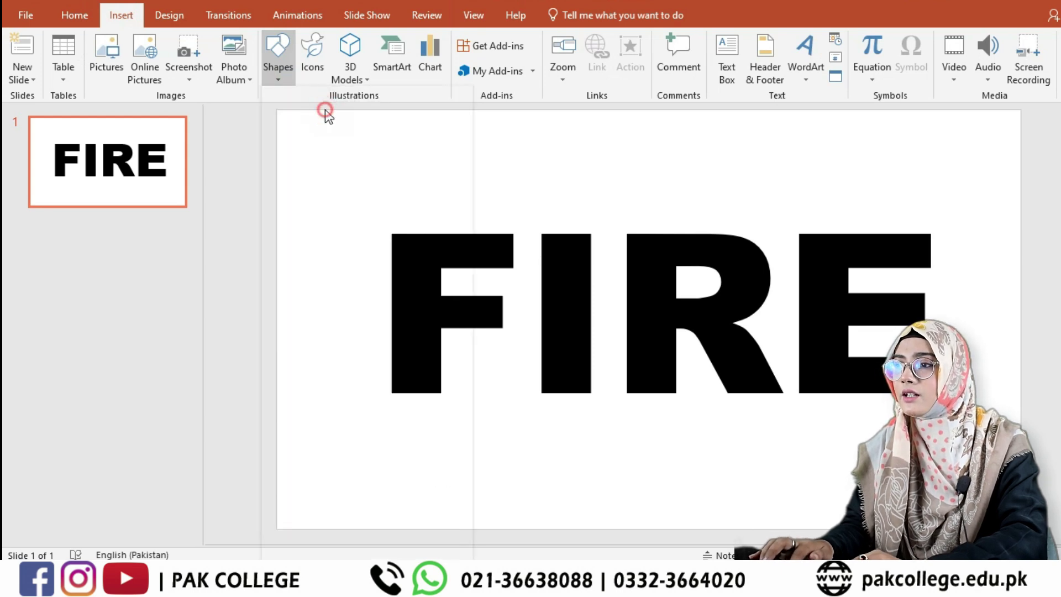
left_click_drag(279, 110, 1002, 513)
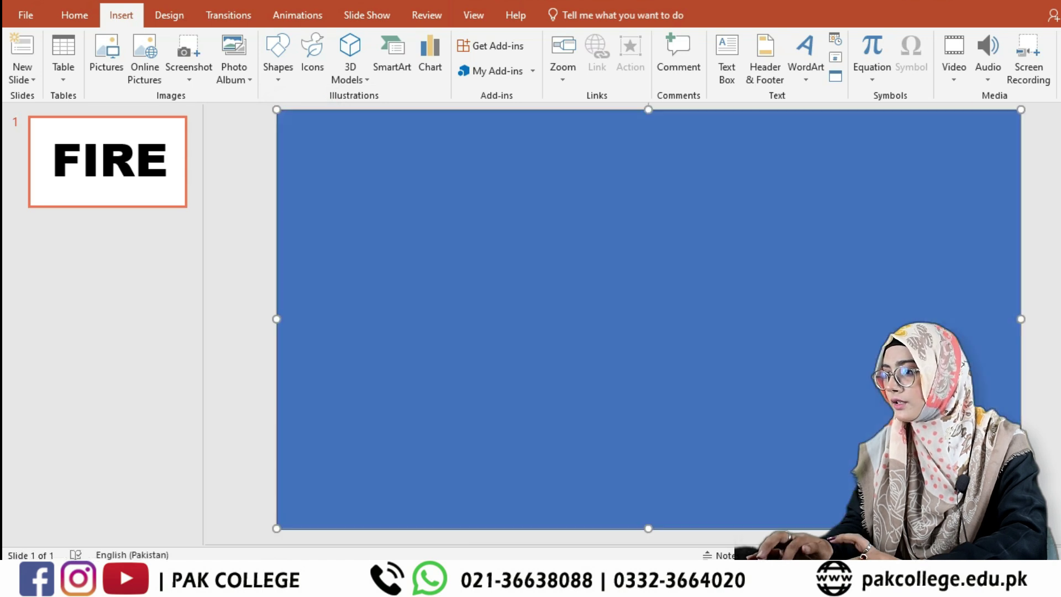
left_click_drag(1002, 513, 1021, 528)
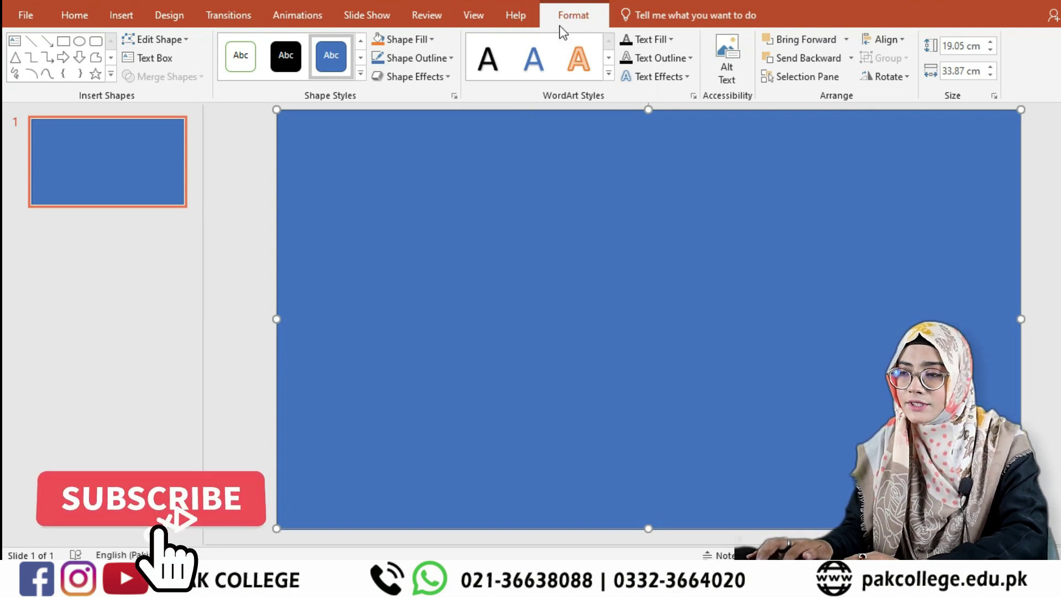
Step: Fill the full-slide rectangle light grey and set its outline to No Outline
left_click(420, 40)
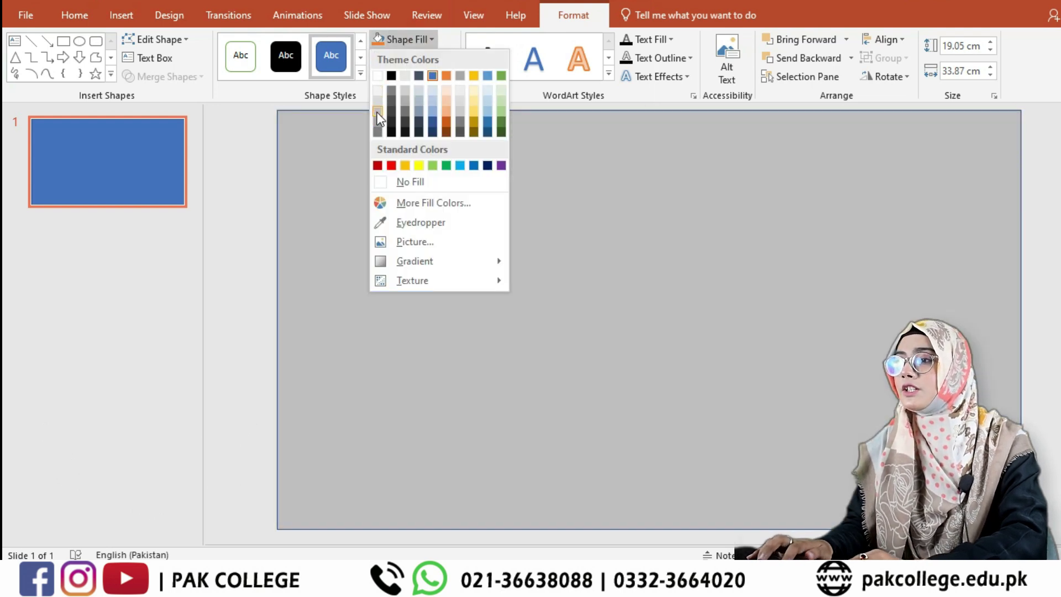
left_click(377, 113)
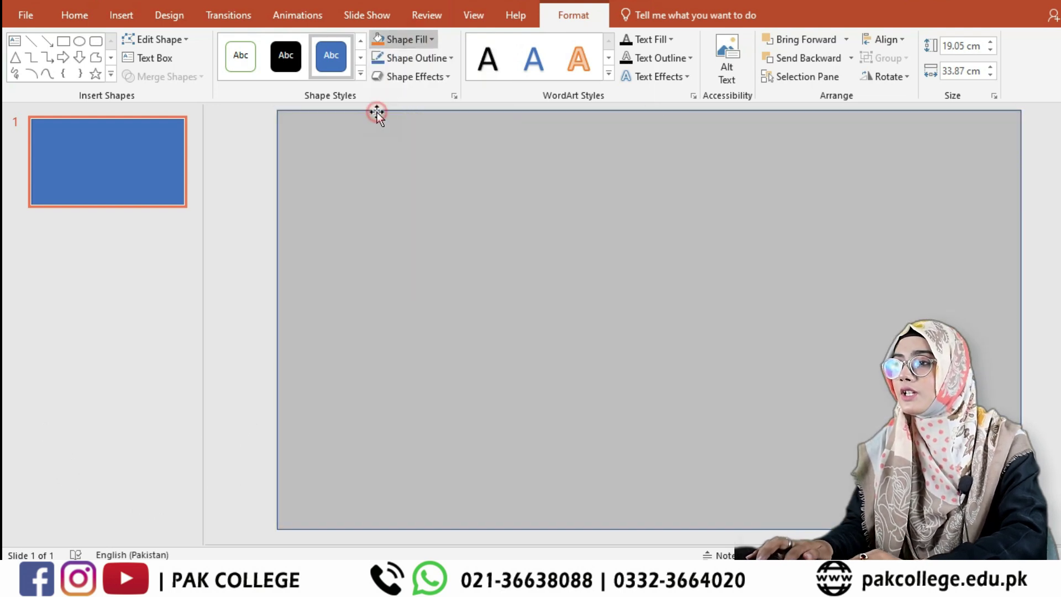
left_click(406, 62)
left_click(406, 200)
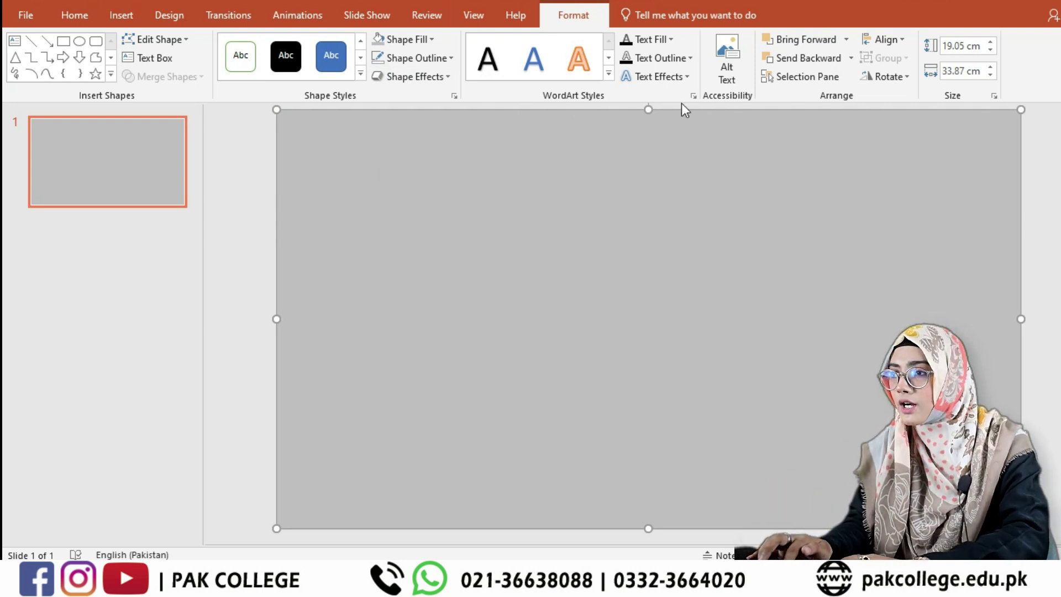
Step: Send the grey rectangle backward, then select the FIRE text box along with it
left_click(786, 64)
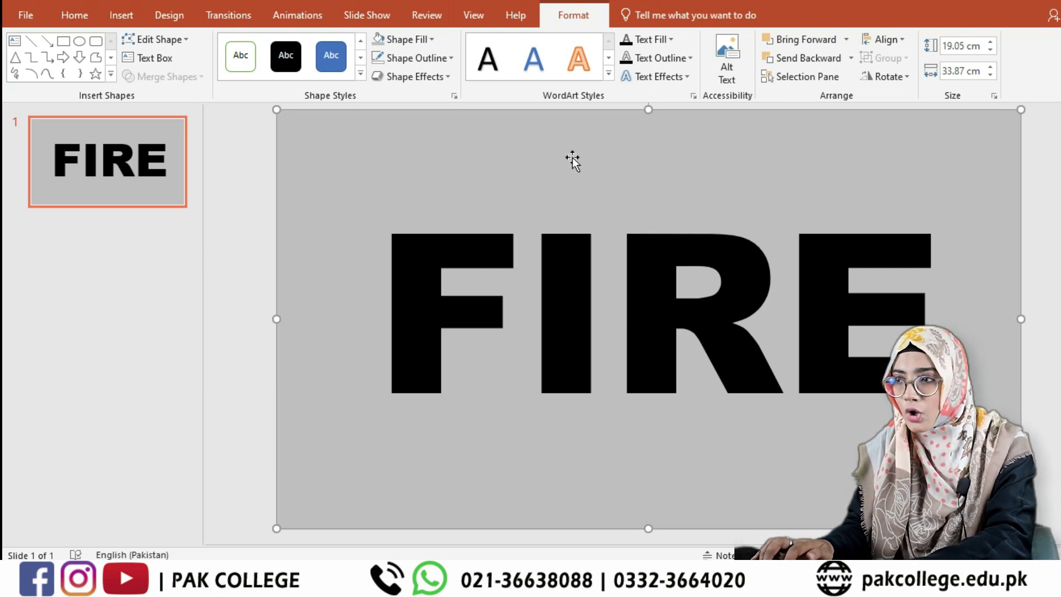
left_click(500, 239, "shift")
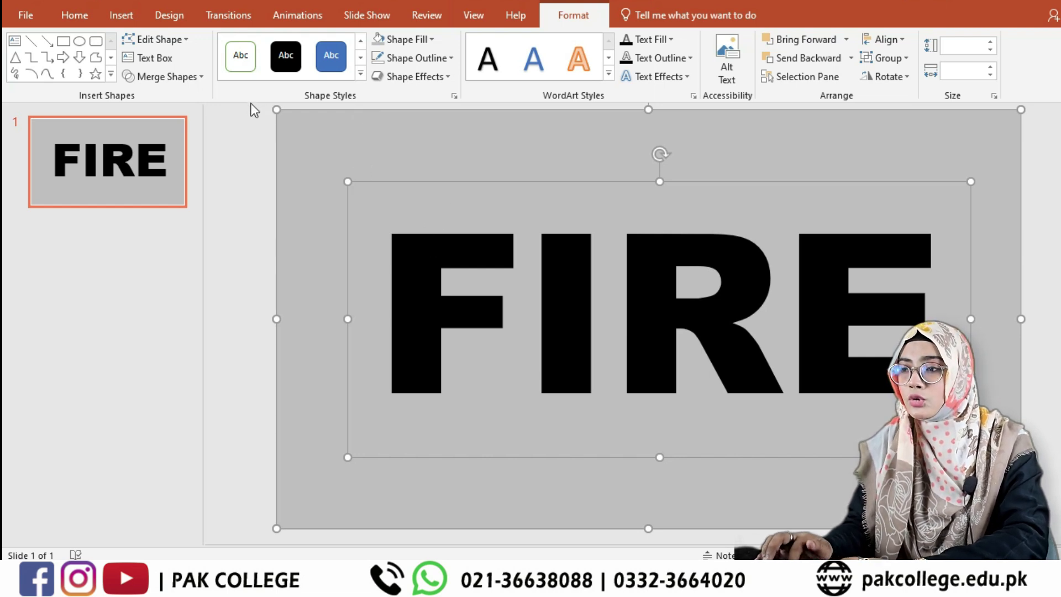
Step: Apply Merge Shapes > Subtract to leave FIRE-shaped holes in the grey rectangle
left_click(201, 77)
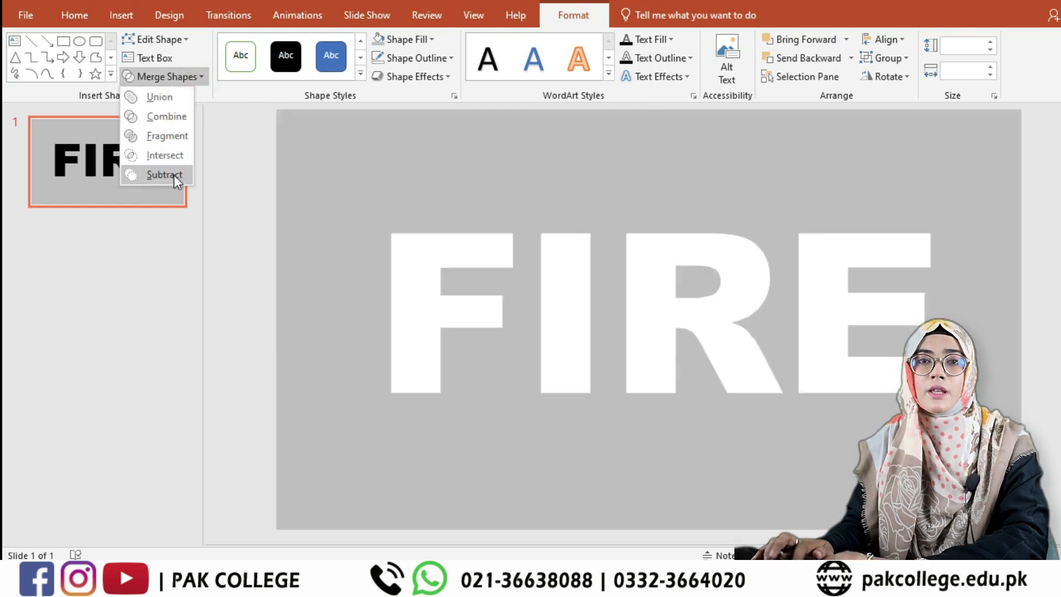
left_click(174, 175)
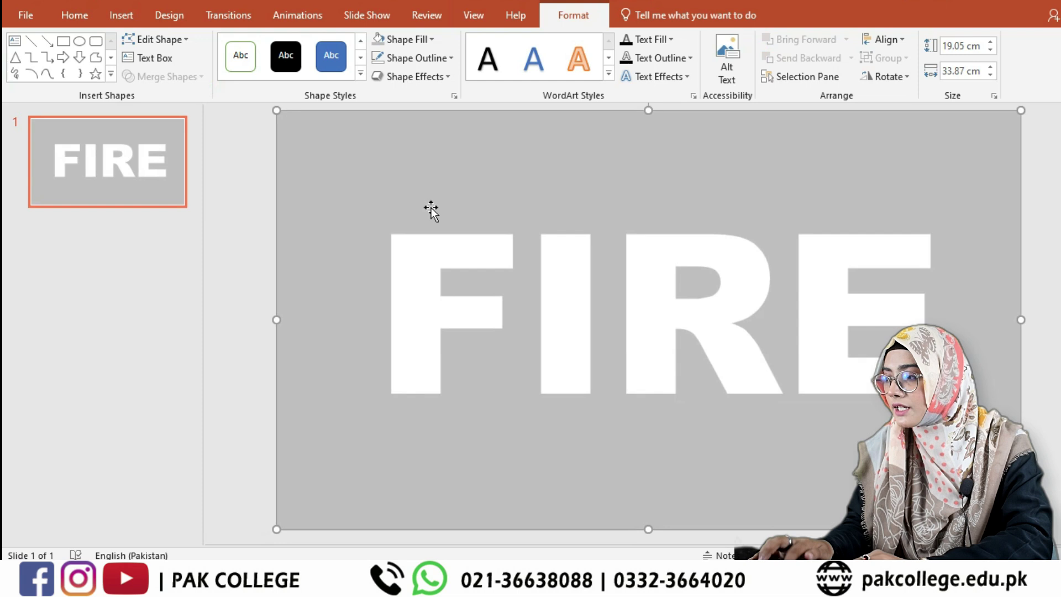
scroll(740, 340, "down", 2)
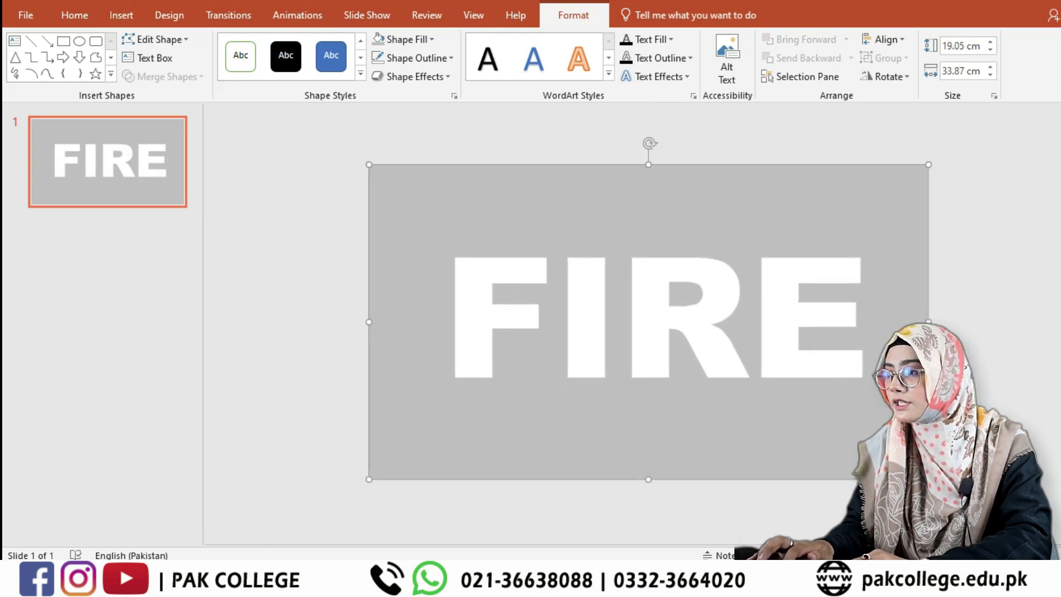
scroll(740, 339, "down", 1)
mouse_move(739, 254)
left_mouse_down()
mouse_move(666, 324)
mouse_move(750, 253)
left_mouse_up()
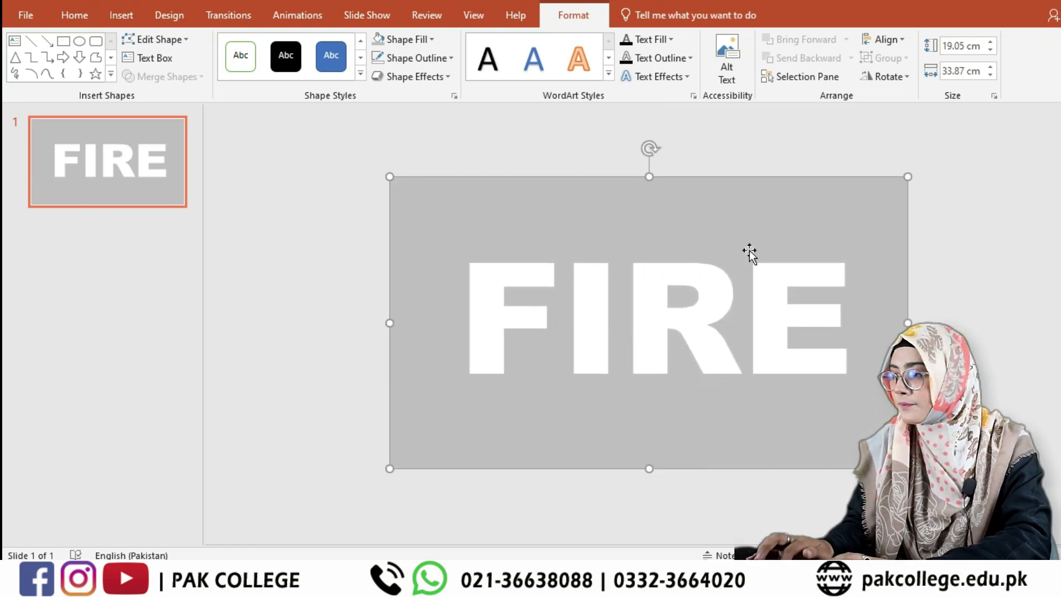
scroll(458, 182, "up", 2)
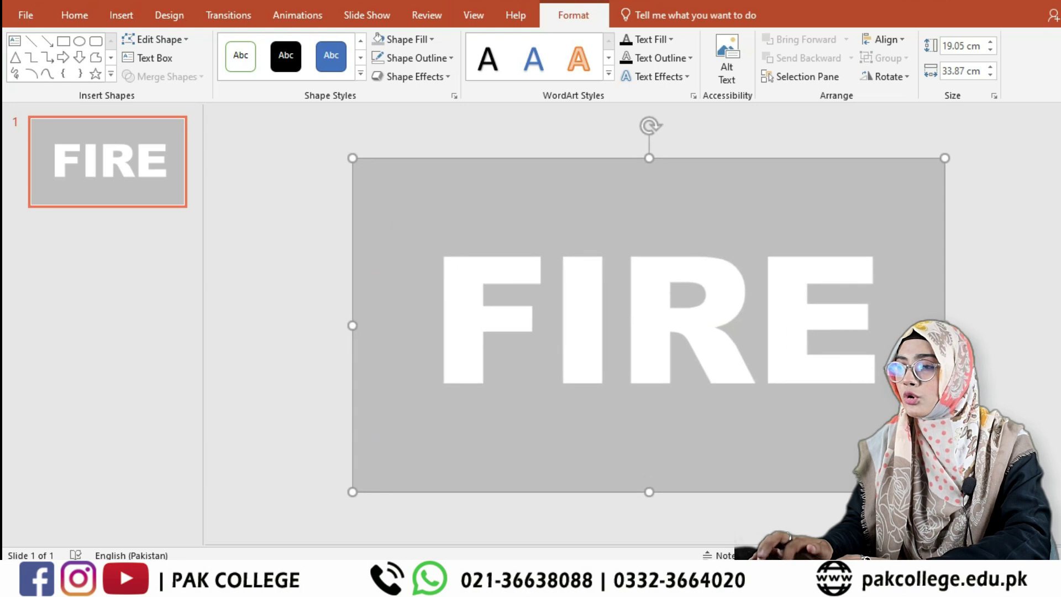
Step: Insert the flames video from the Videos folder using Video on My PC
left_click(122, 13)
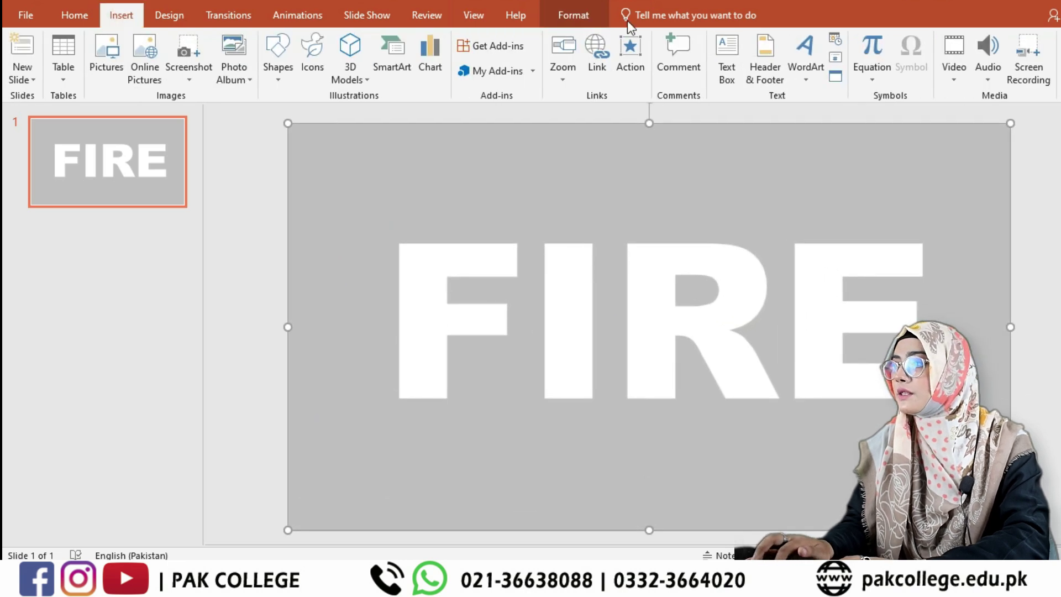
left_click(959, 82)
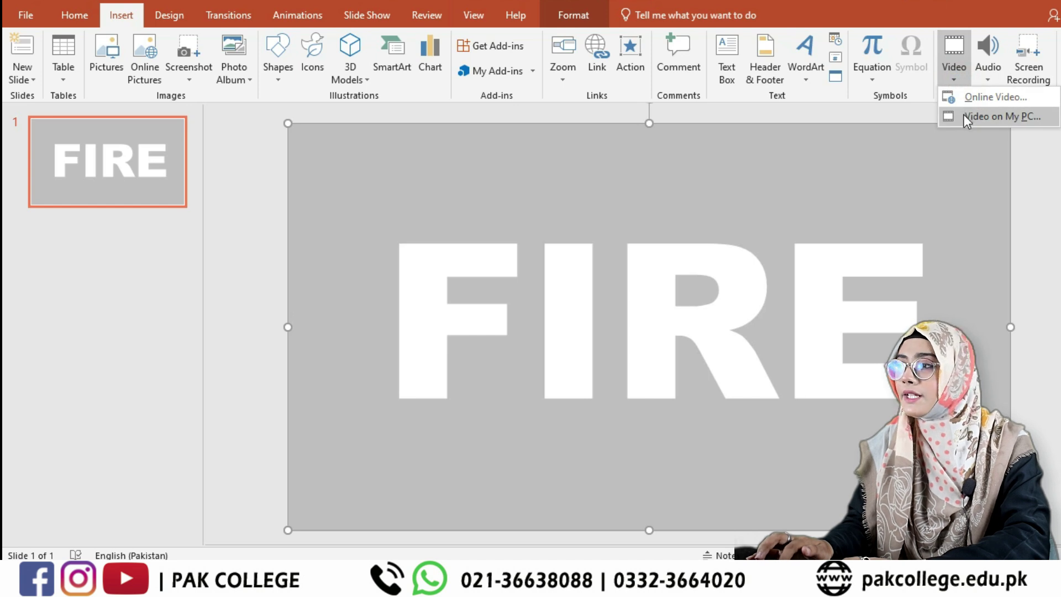
left_click(964, 114)
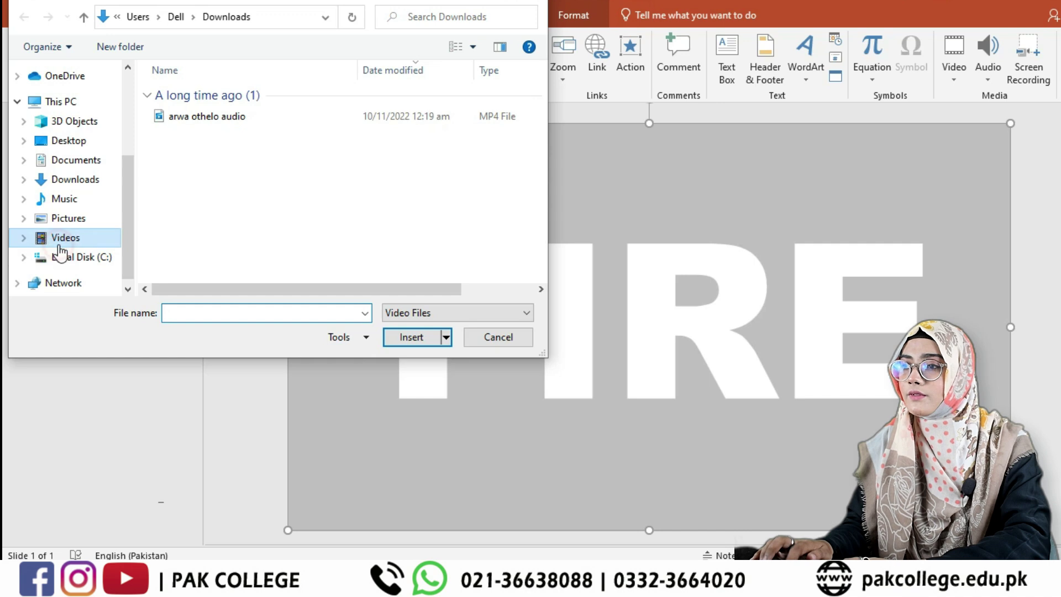
left_click(61, 239)
left_click(330, 156)
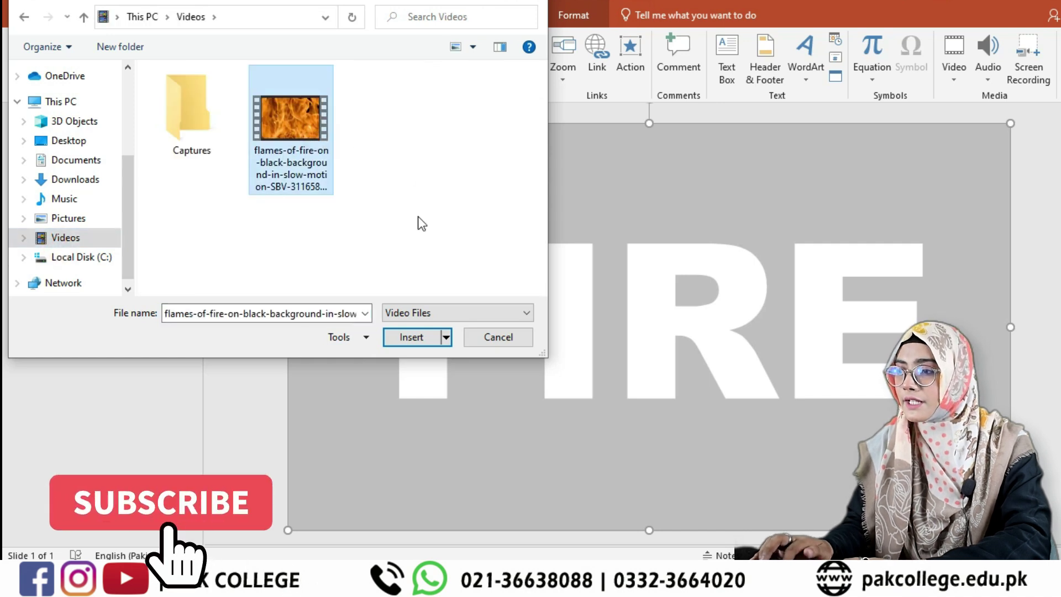
left_click(409, 336)
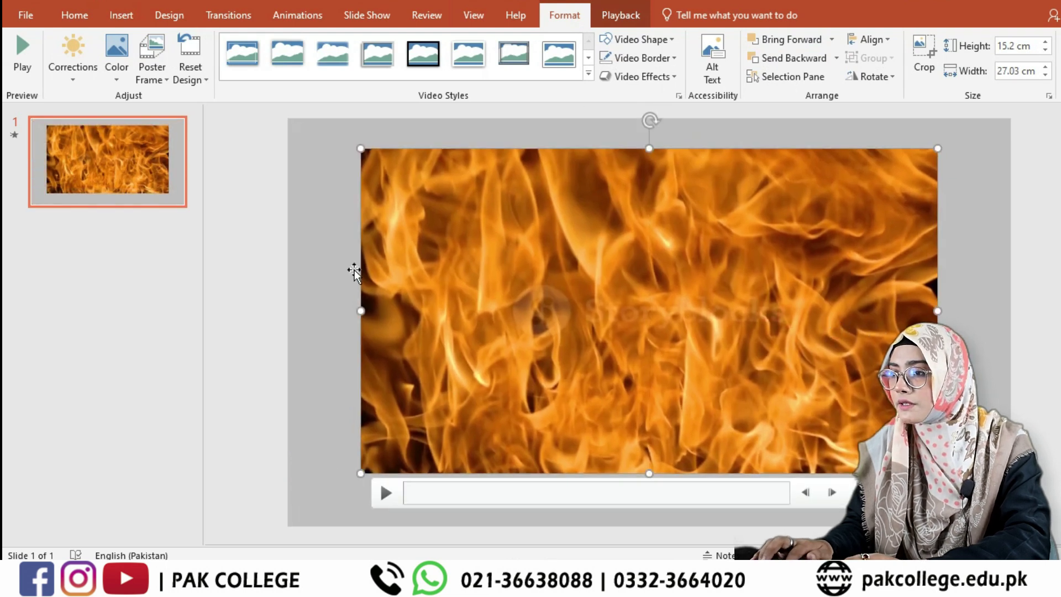
Step: Resize the flames video to 27.8 × 11.87 cm under the letters and send it behind the cut-out shape
left_click(335, 304)
left_click(396, 308)
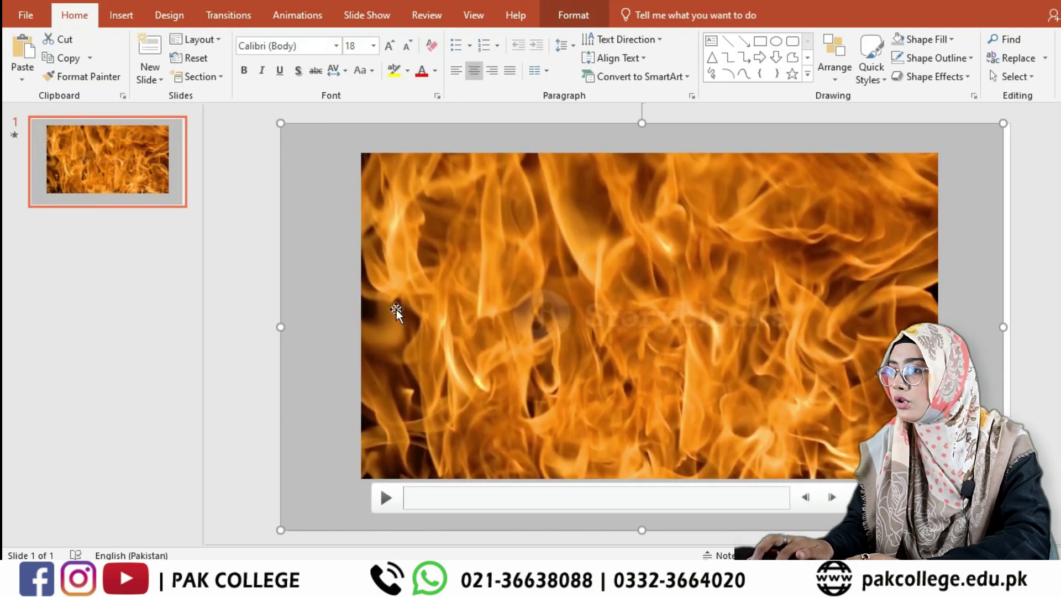
left_click(857, 137)
left_click(748, 217)
double_click(377, 310)
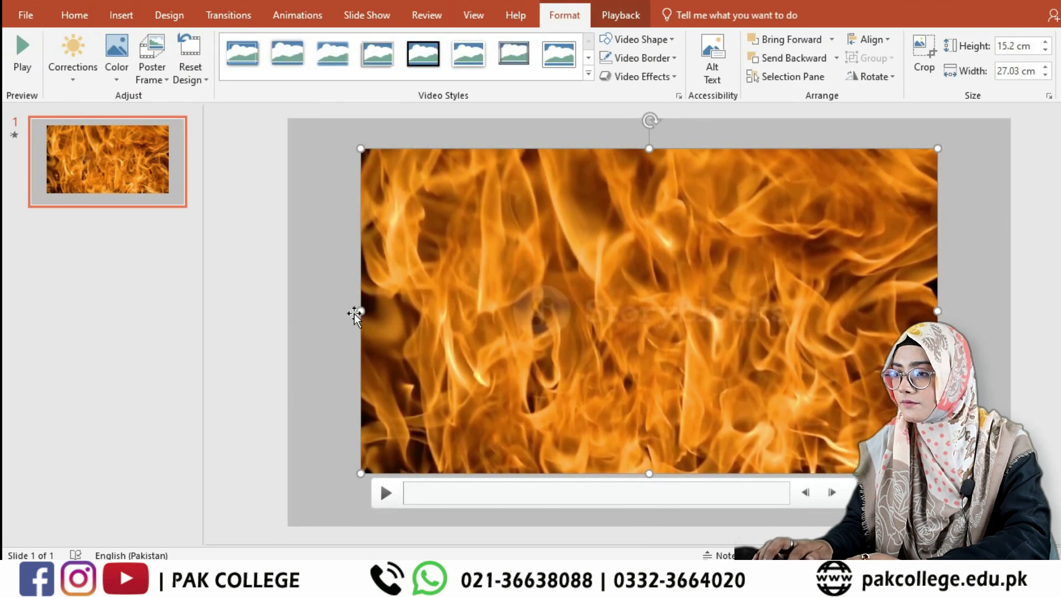
left_click_drag(355, 309, 345, 310)
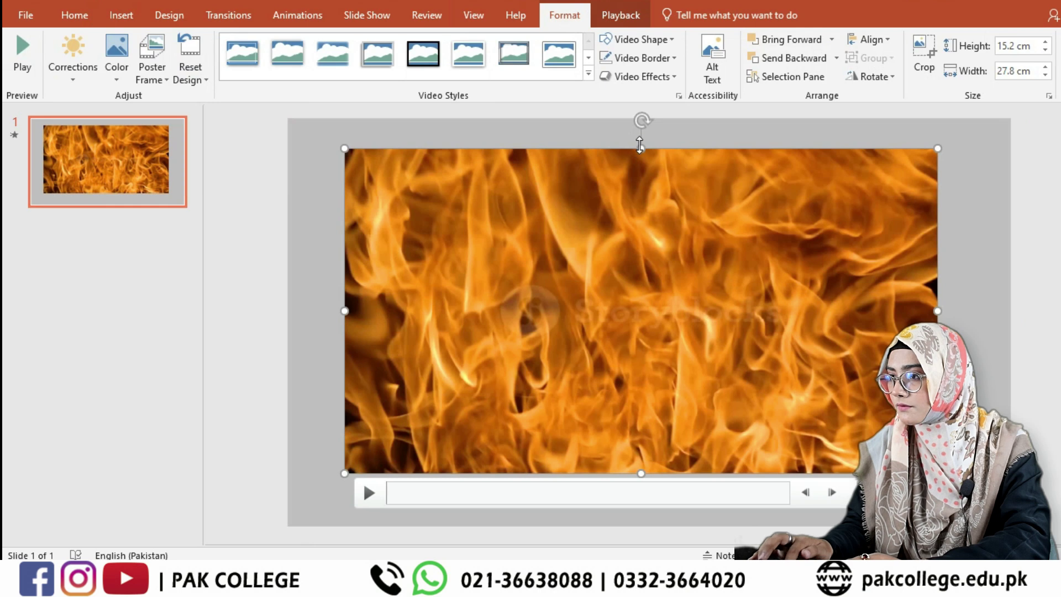
left_click_drag(639, 144, 641, 183)
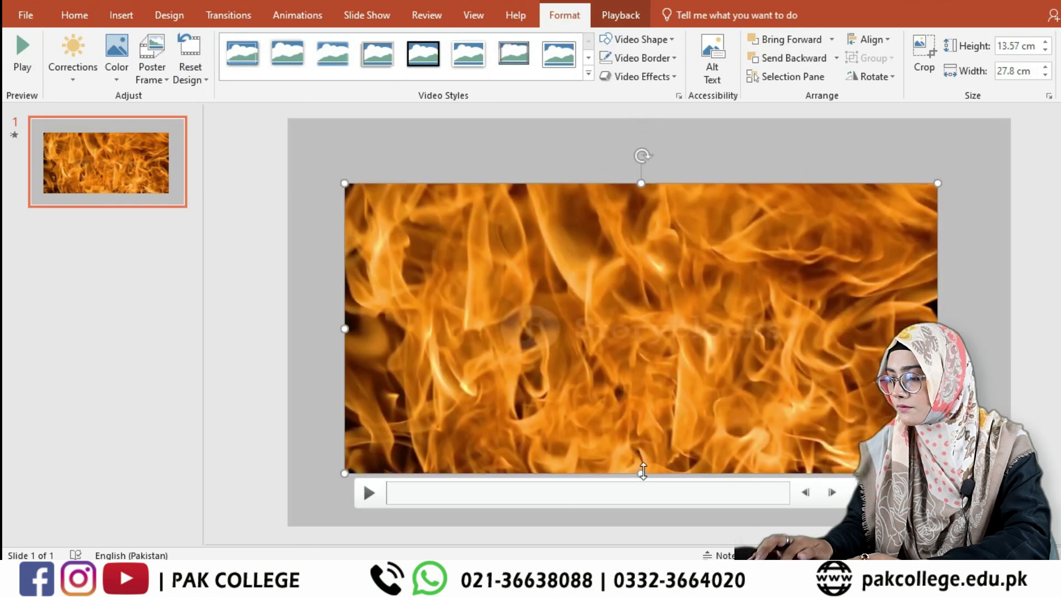
left_click_drag(642, 470, 642, 436)
left_click_drag(733, 314, 748, 323)
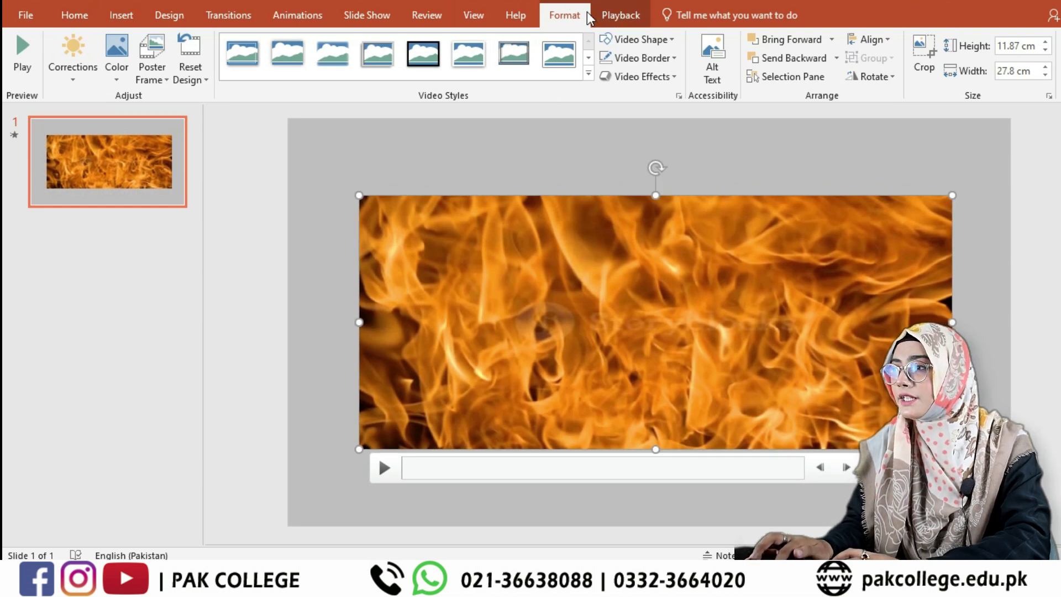
left_click(802, 61)
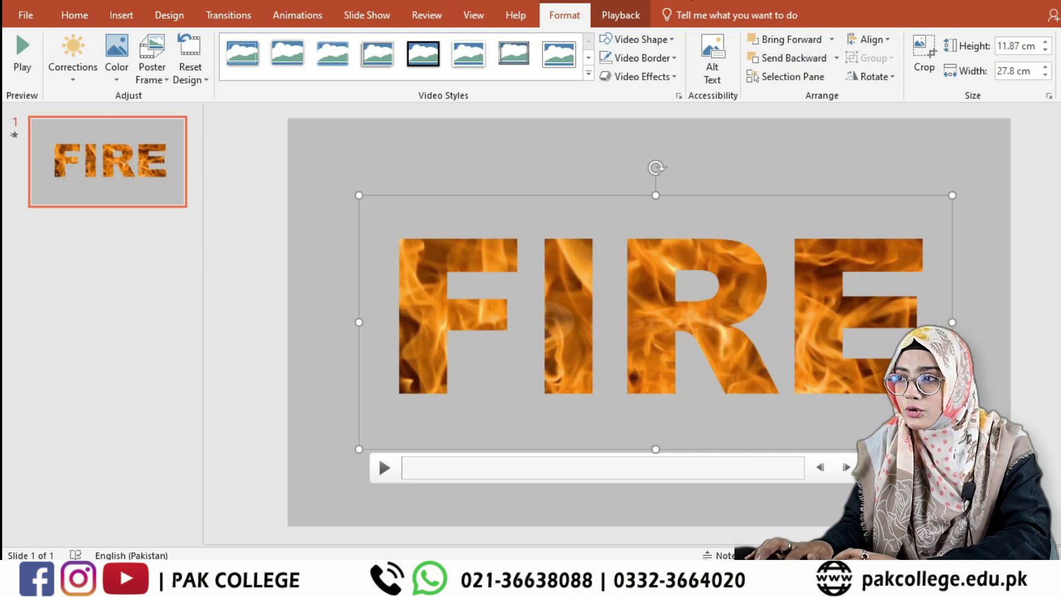
left_click(622, 16)
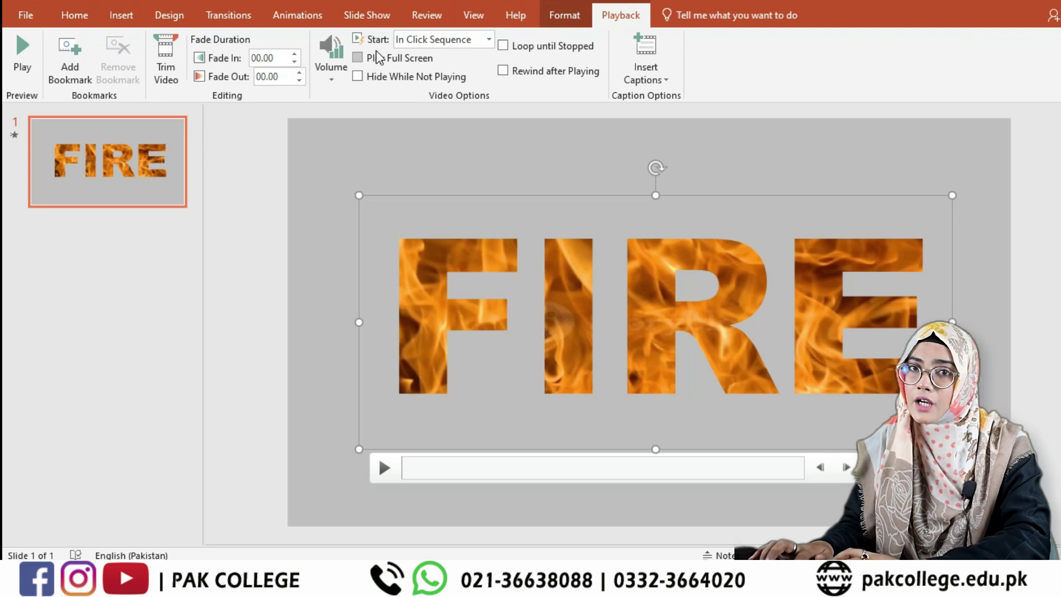
Step: Set the video to start Automatically and to Loop until Stopped
left_click(479, 41)
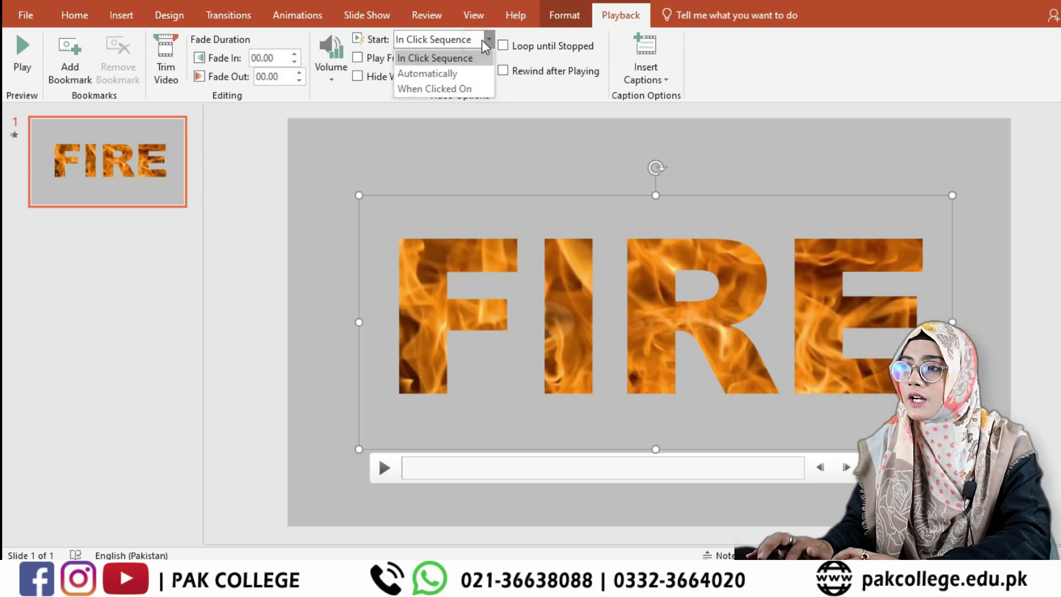
left_click(449, 73)
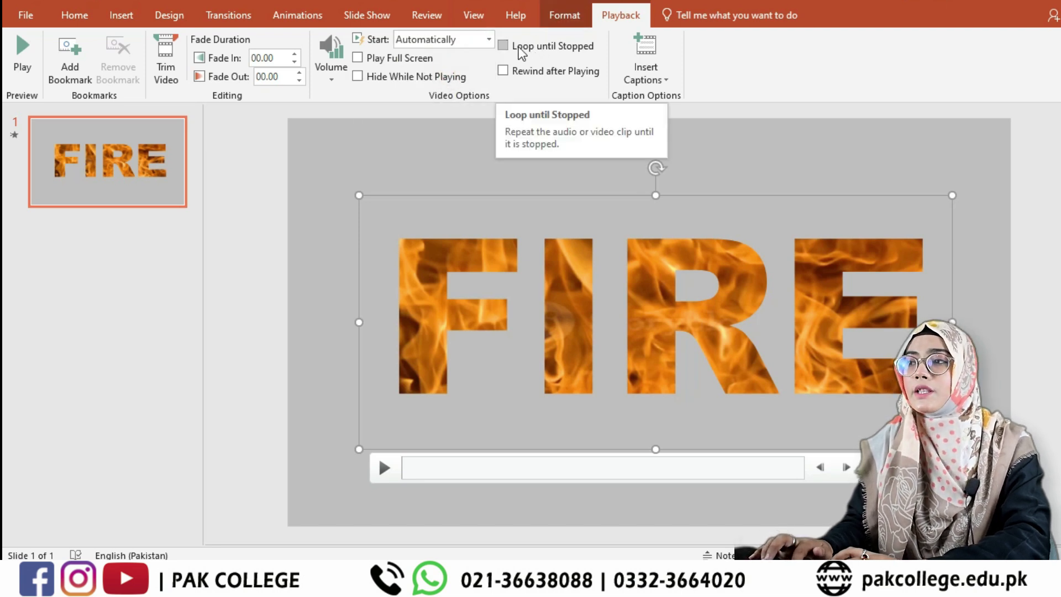
left_click(506, 47)
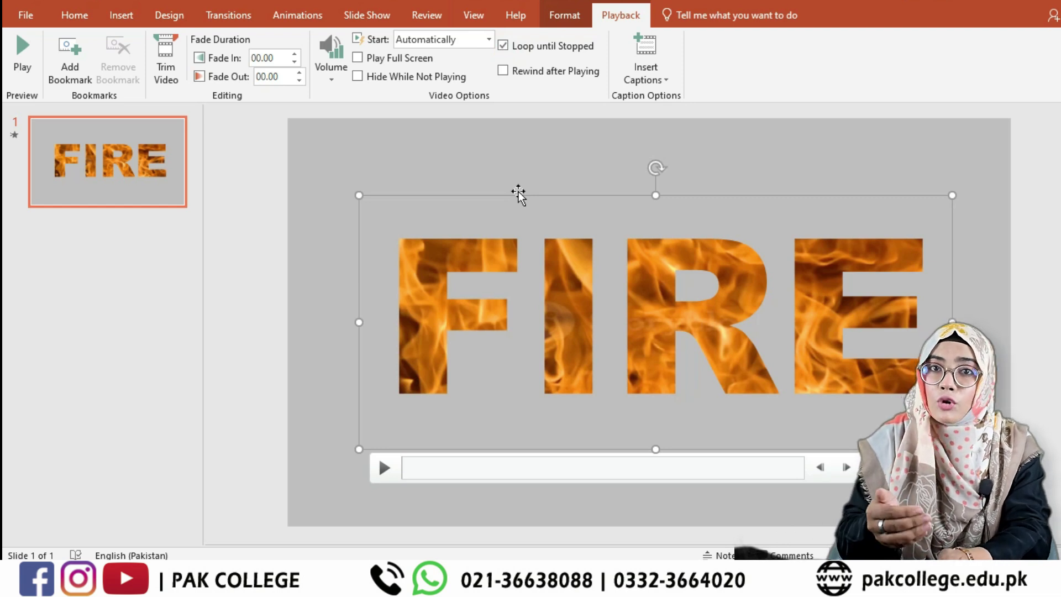
left_click(598, 154)
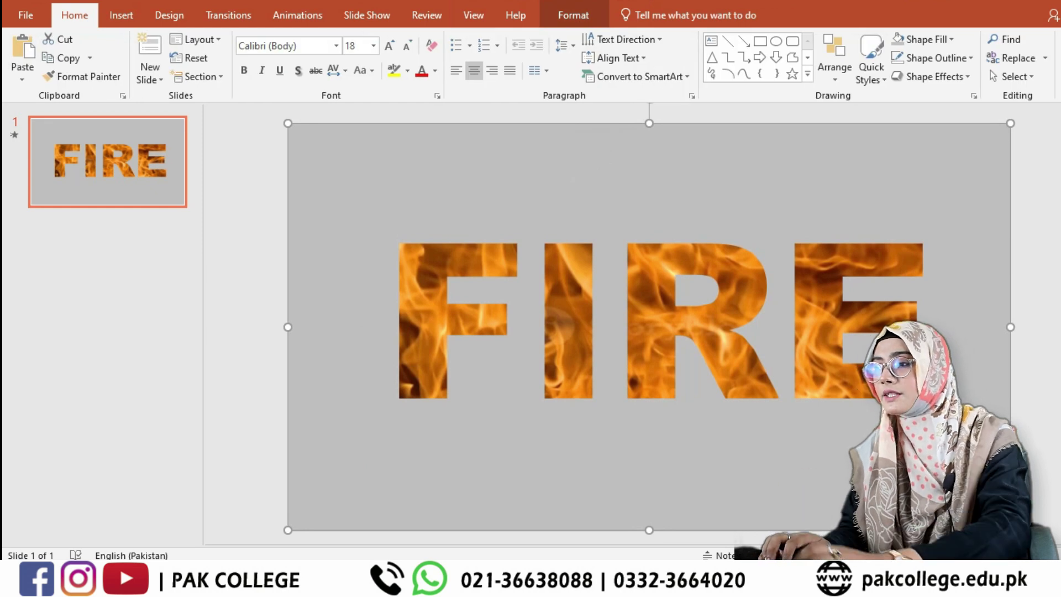
Step: Preview the show, change the cut-out shape's fill to black, and play it full screen
key("F5")
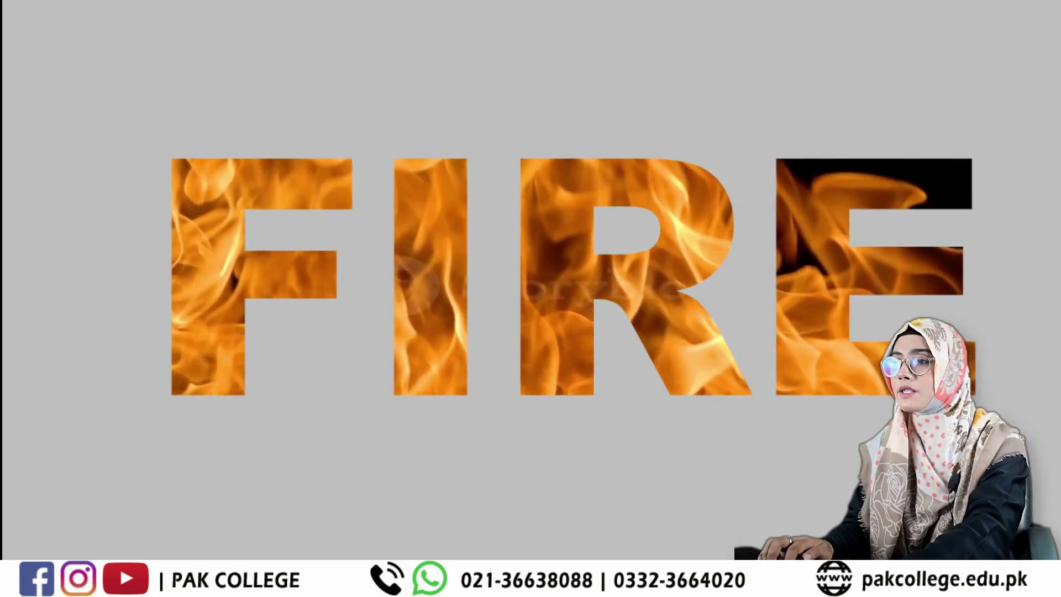
key("Escape")
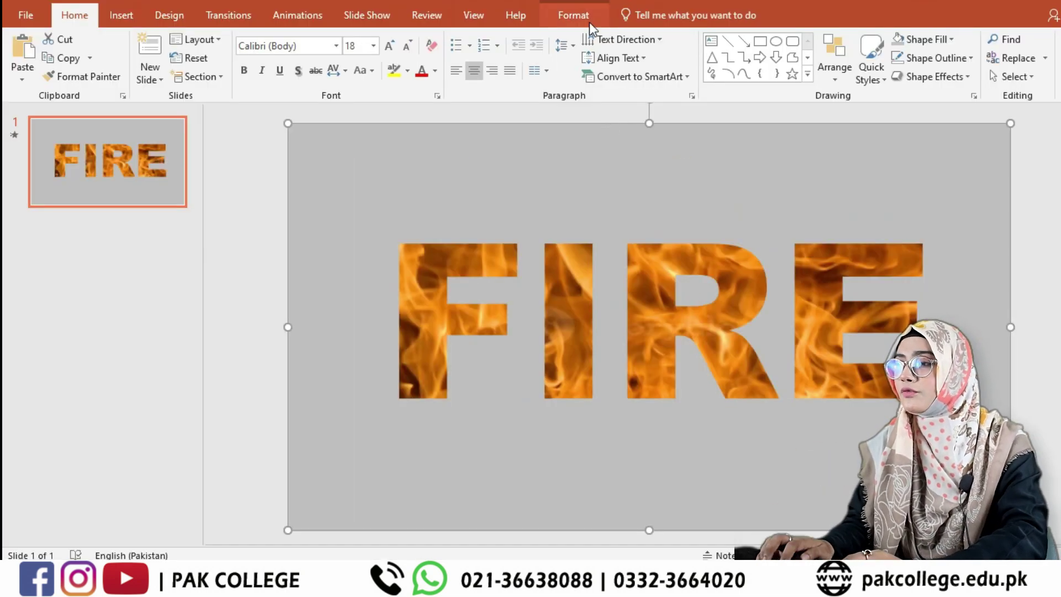
left_click(589, 22)
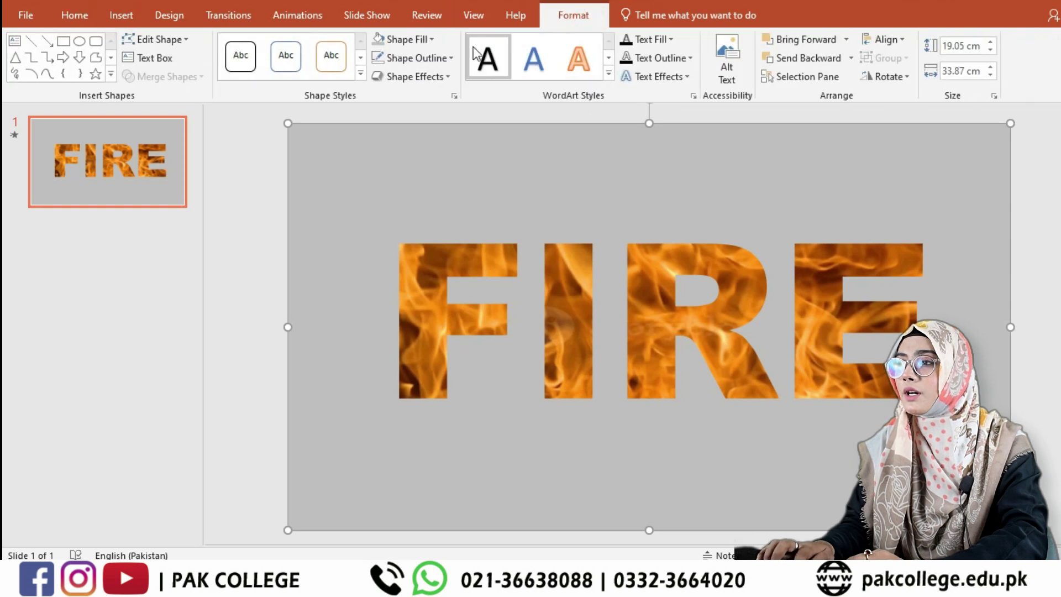
left_click(403, 40)
left_click(391, 76)
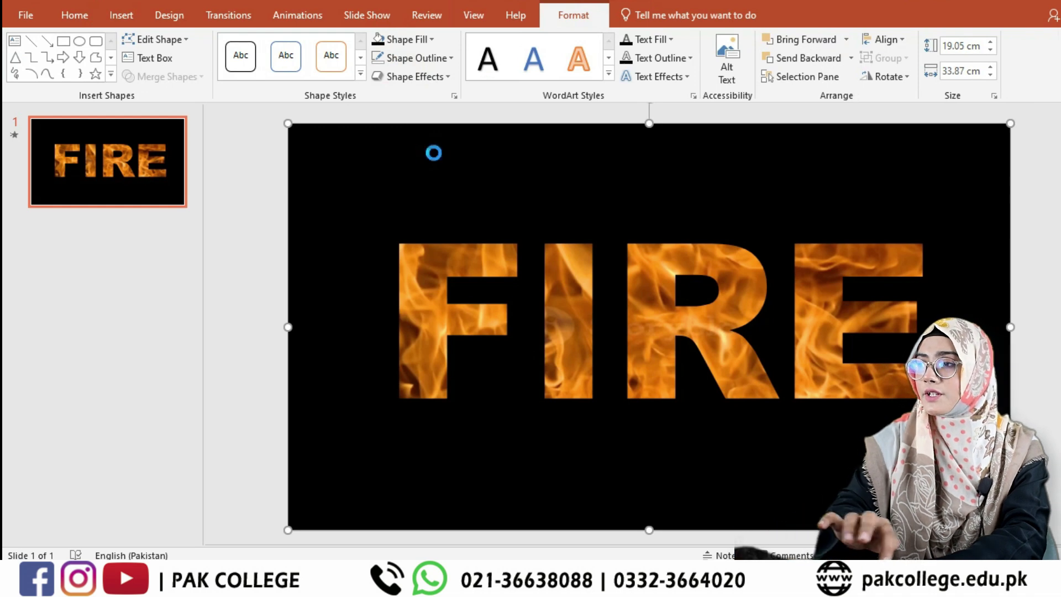
key("F5")
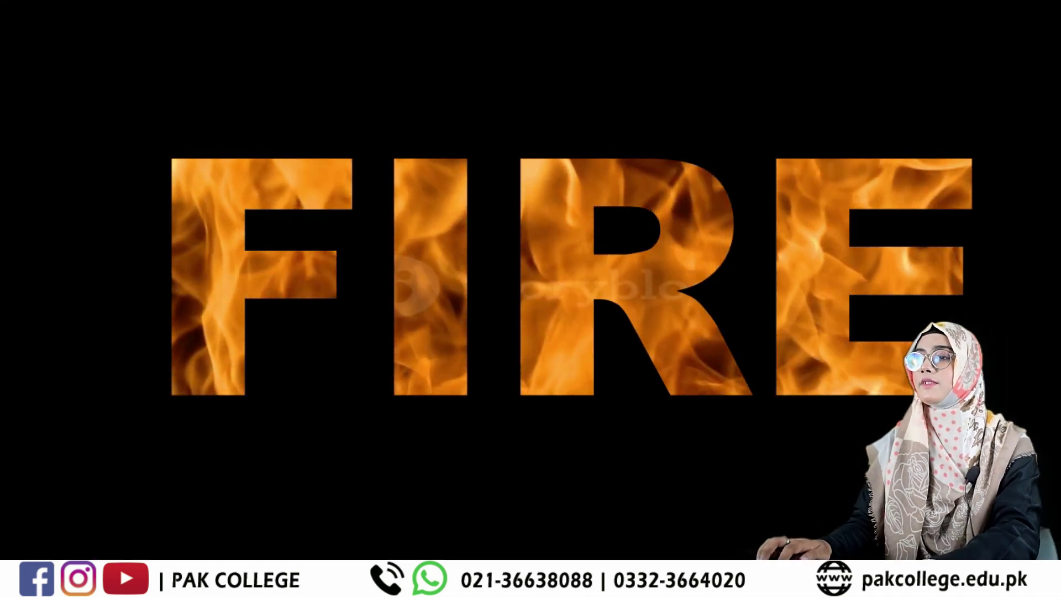